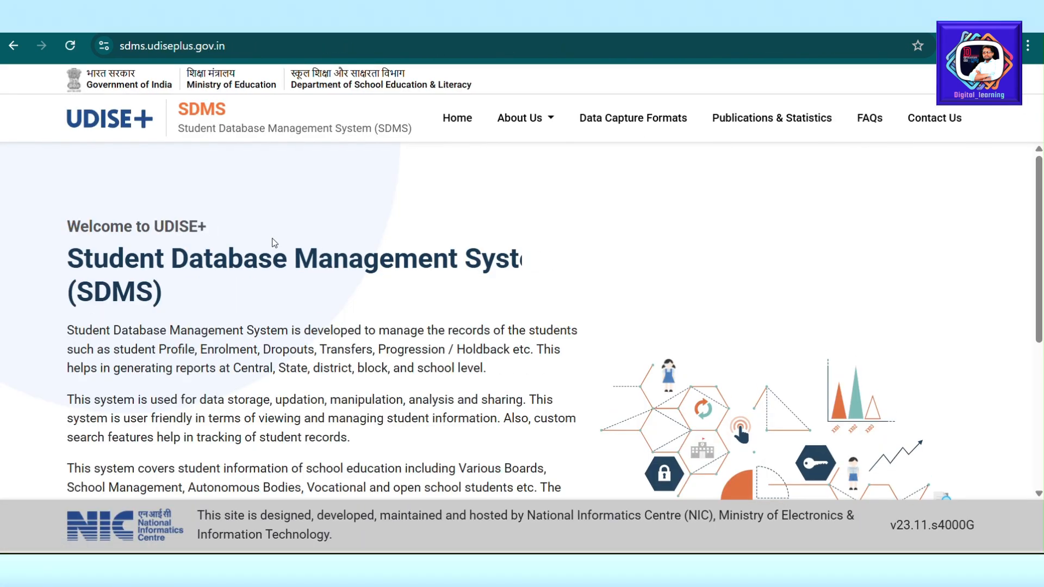
Step: Choose ODISHA as the state to log in to and open its login page
{"action": "scroll", "coordinate": [332, 309], "scroll_direction": "down", "scroll_amount": 4}
{"action": "scroll", "coordinate": [333, 312], "scroll_direction": "down", "scroll_amount": 1}
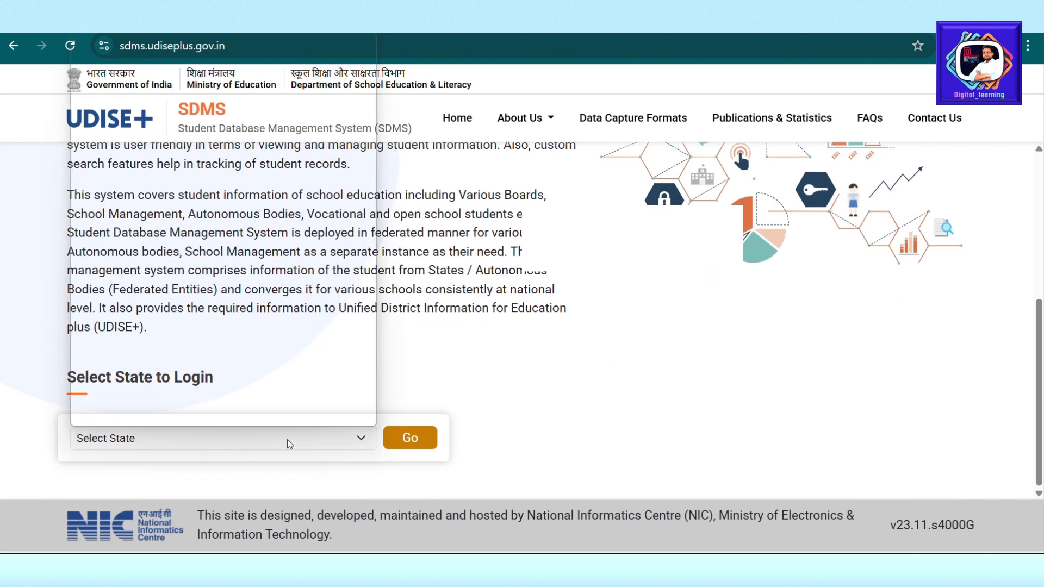
{"action": "left_click", "coordinate": [289, 443]}
{"action": "scroll", "coordinate": [262, 285], "scroll_direction": "down", "scroll_amount": 6}
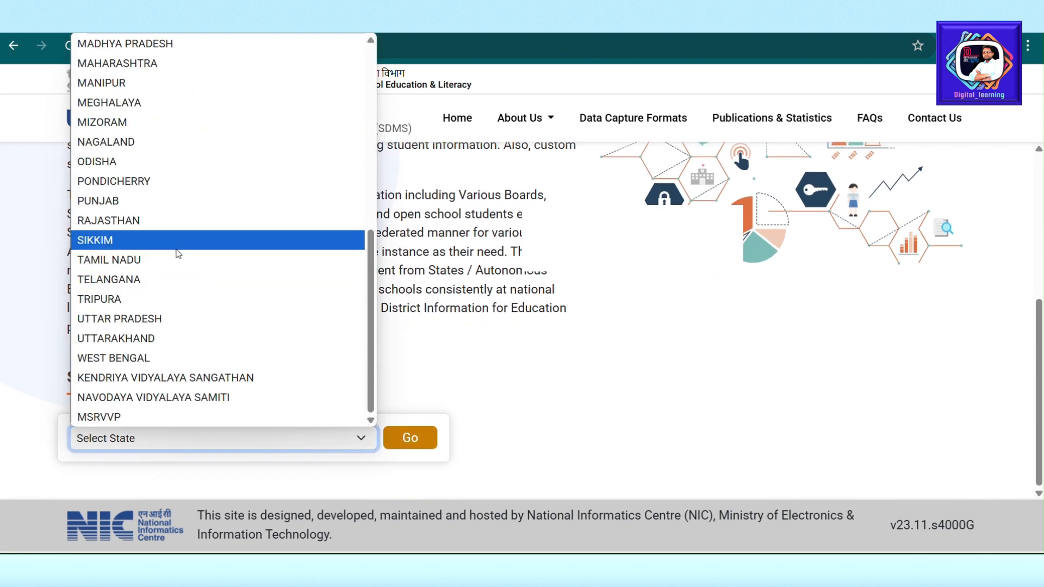
{"action": "left_click", "coordinate": [171, 167]}
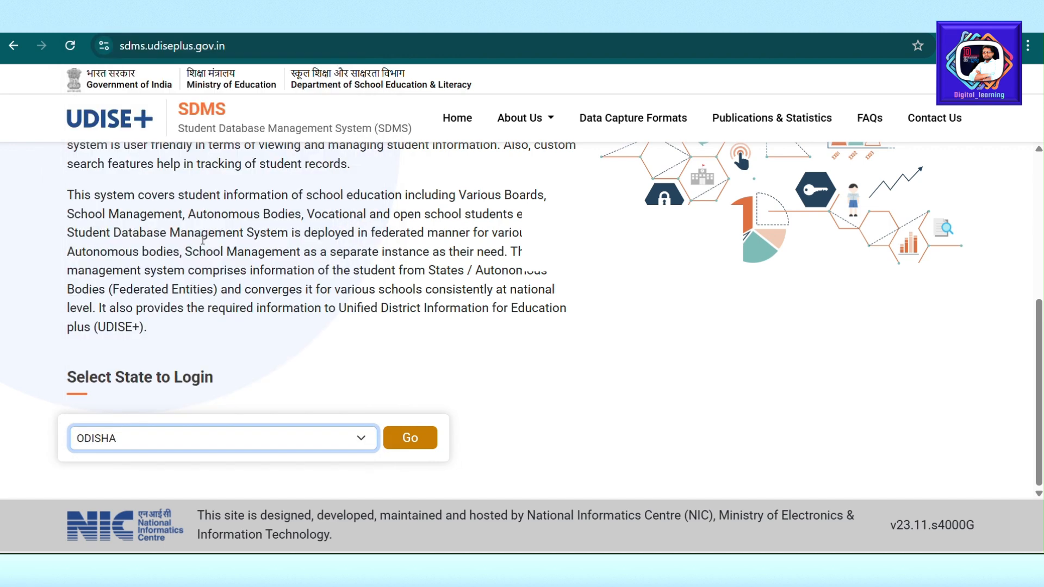
{"action": "left_click", "coordinate": [411, 437]}
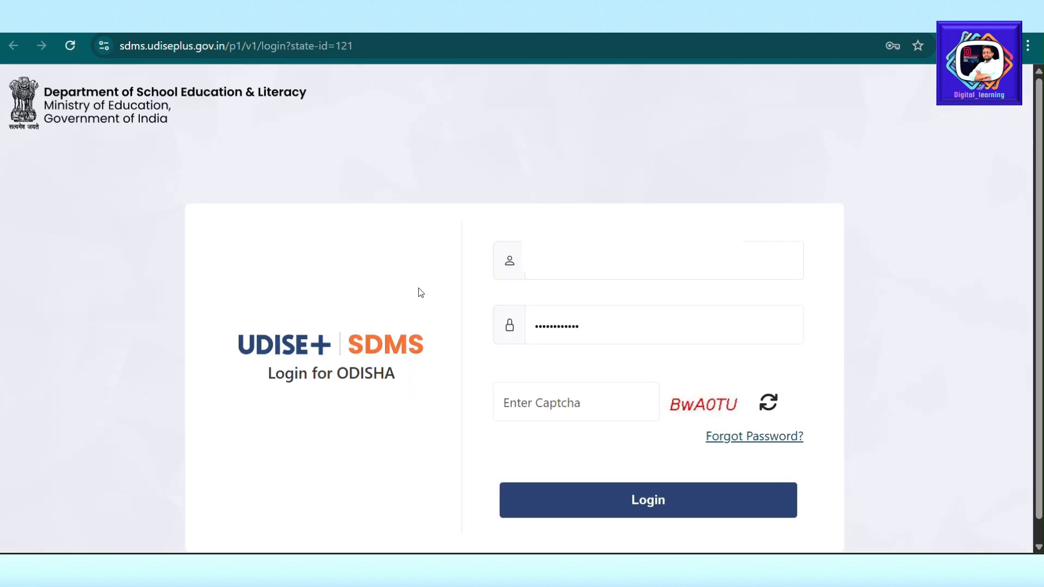
Step: Log in after completing the captcha, and open academic year 2025-26, dismissing the school information
{"action": "scroll", "coordinate": [415, 259], "scroll_direction": "down", "scroll_amount": 1}
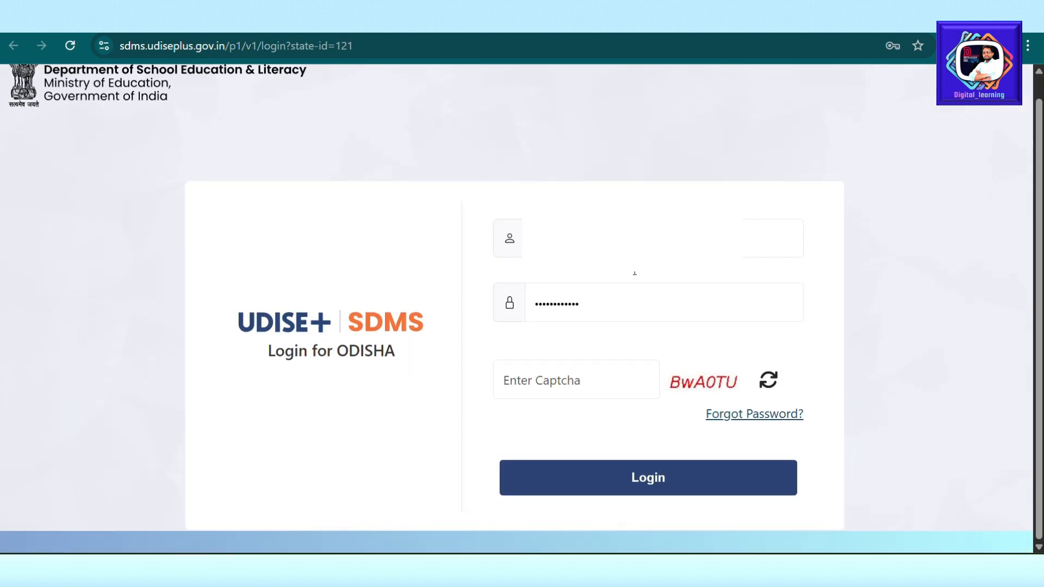
{"action": "left_click", "coordinate": [608, 382]}
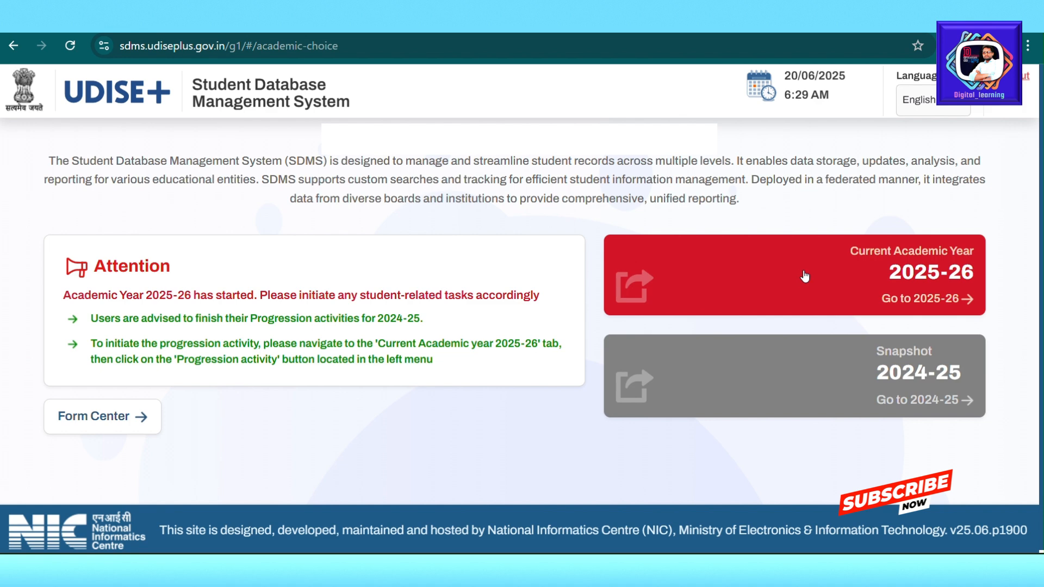
{"action": "left_click", "coordinate": [799, 278]}
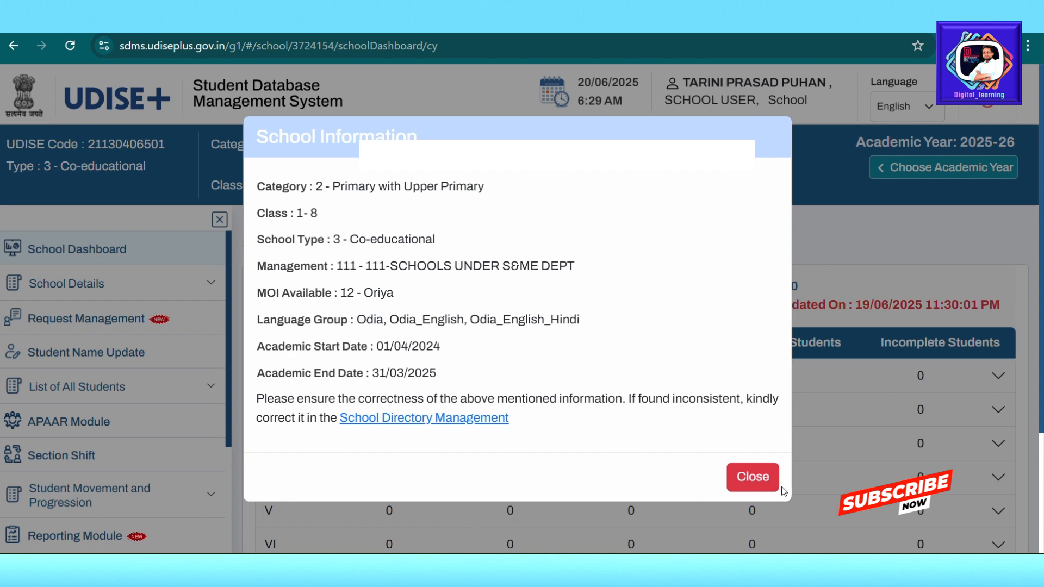
{"action": "left_click", "coordinate": [767, 487]}
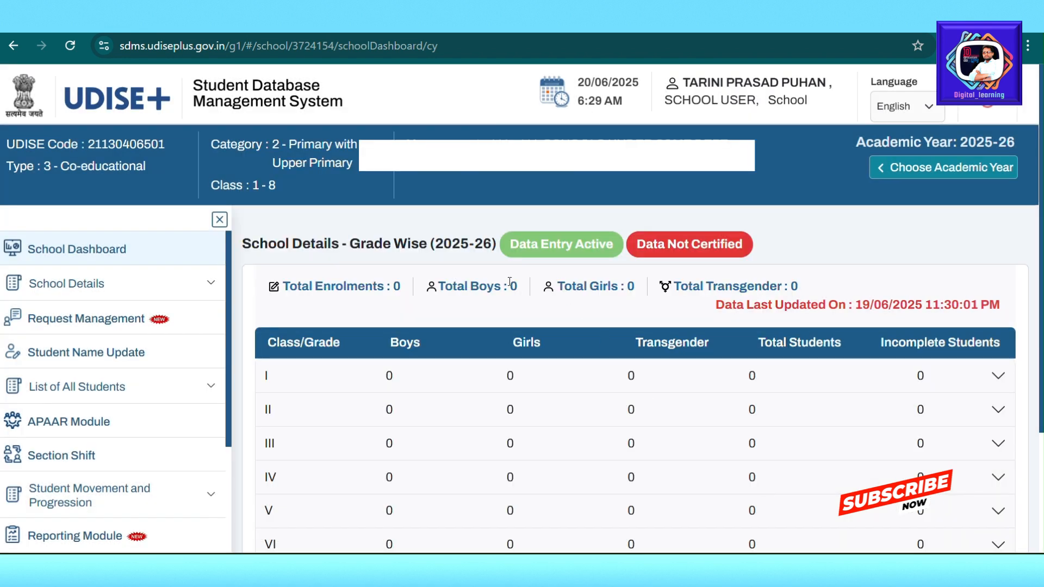
Step: Open the Progression Module through Progression Activity under Student Movement and Progression
{"action": "scroll", "coordinate": [490, 368], "scroll_direction": "down", "scroll_amount": 2}
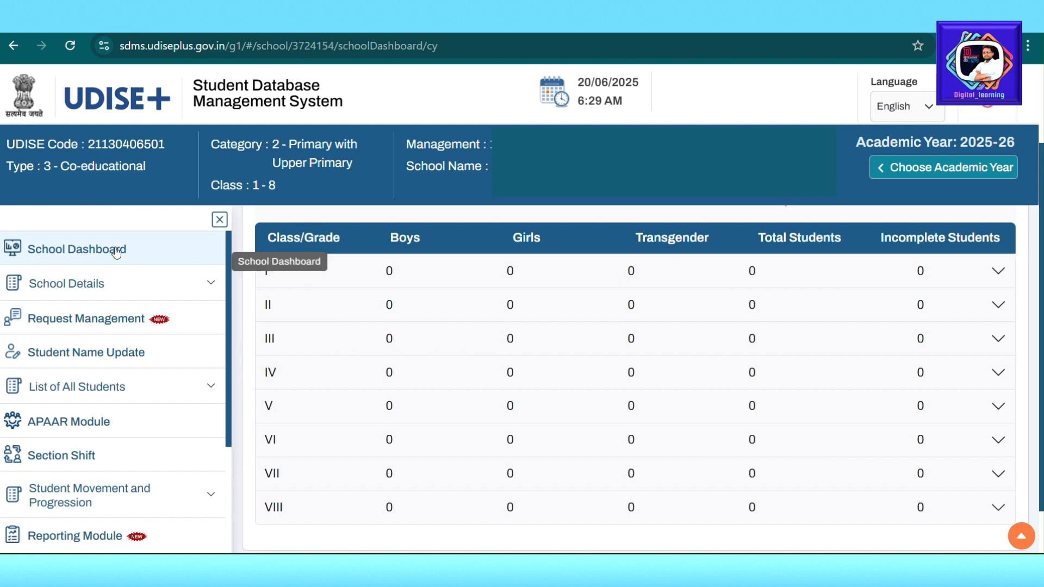
{"action": "scroll", "coordinate": [115, 251], "scroll_direction": "down", "scroll_amount": 1}
{"action": "scroll", "coordinate": [114, 255], "scroll_direction": "up", "scroll_amount": 1}
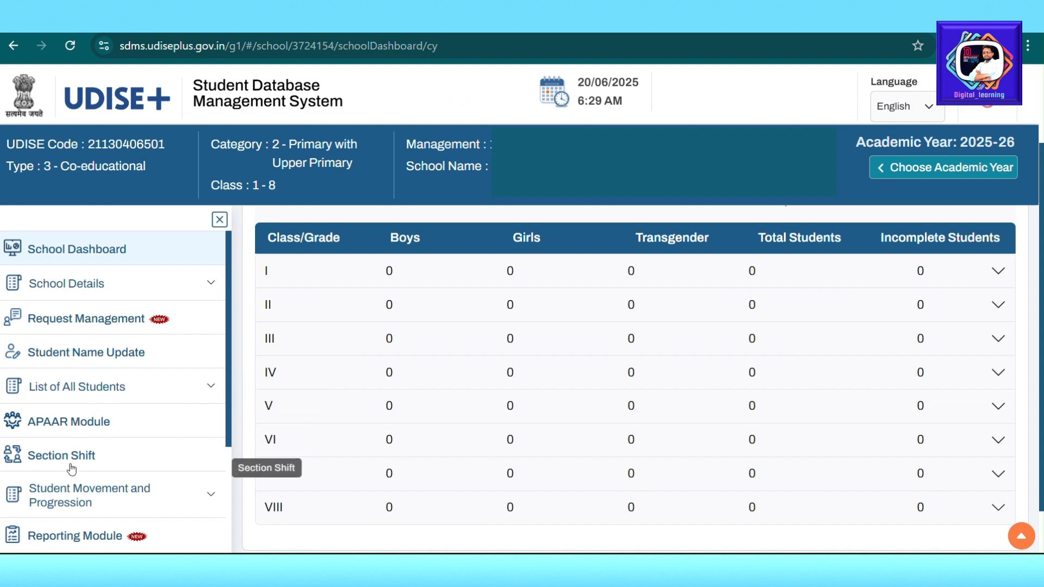
{"action": "scroll", "coordinate": [68, 507], "scroll_direction": "down", "scroll_amount": 1}
{"action": "scroll", "coordinate": [76, 490], "scroll_direction": "down", "scroll_amount": 1}
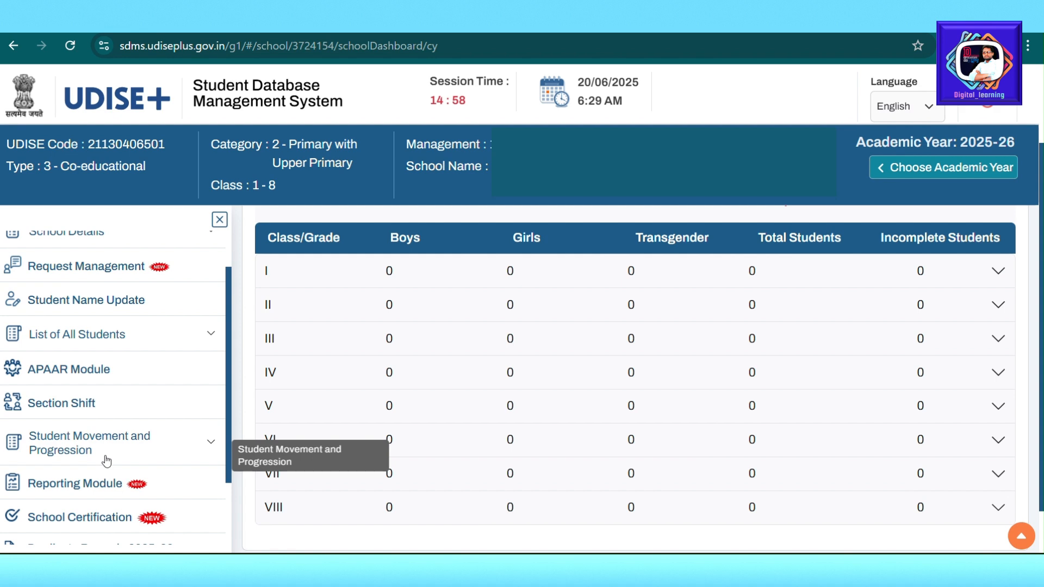
{"action": "left_click", "coordinate": [106, 461]}
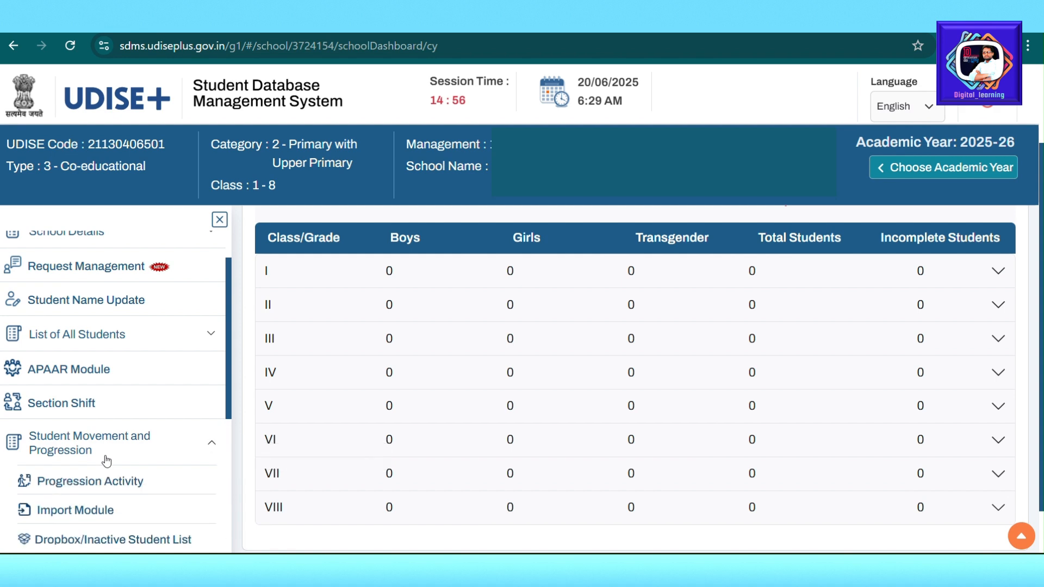
{"action": "scroll", "coordinate": [184, 455], "scroll_direction": "down", "scroll_amount": 2}
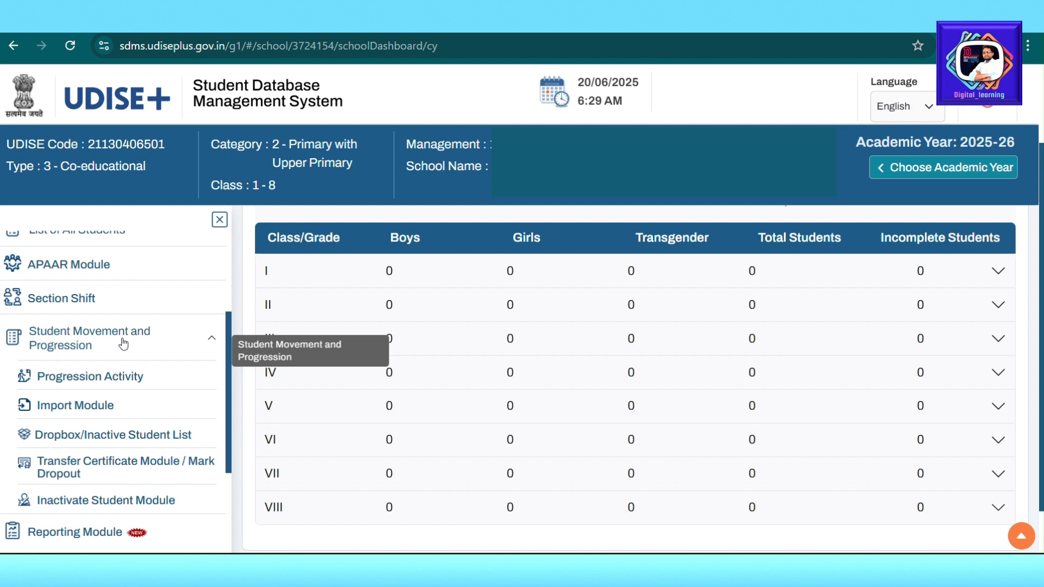
{"action": "left_click", "coordinate": [106, 385]}
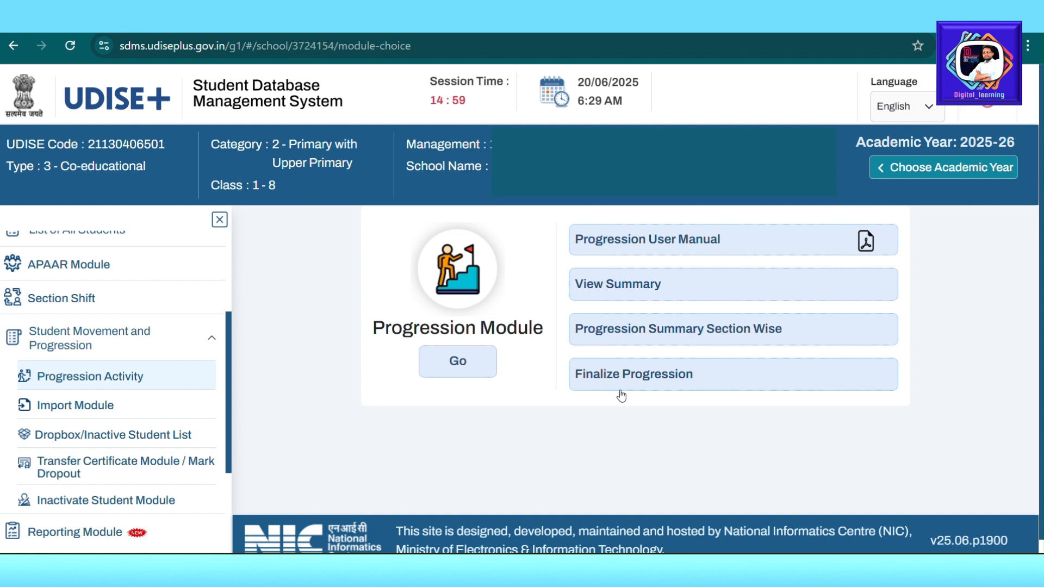
{"action": "left_click", "coordinate": [469, 369]}
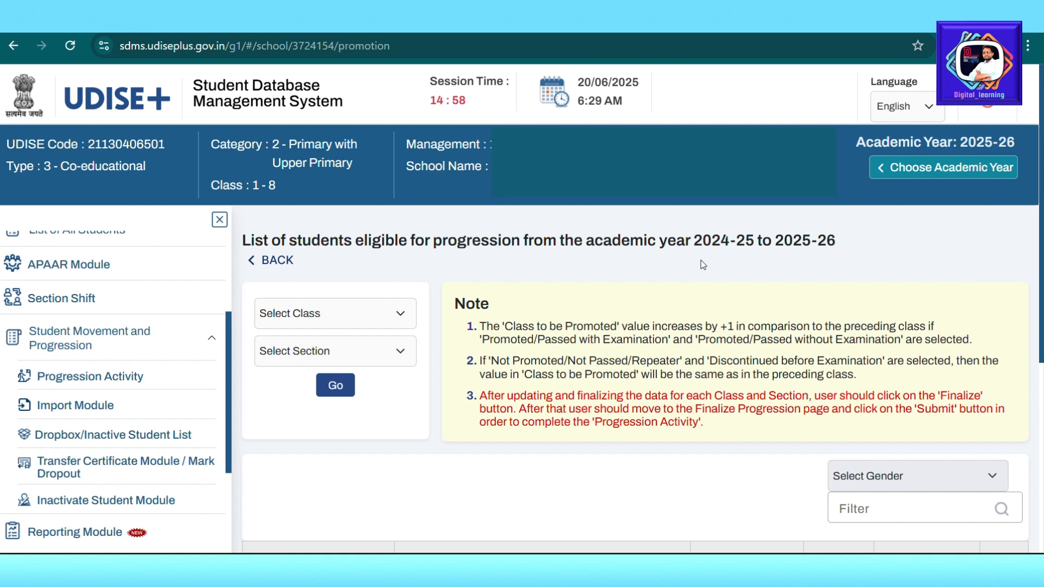
Step: Load the list of students eligible for progression for Class I, Section A
{"action": "left_click", "coordinate": [403, 314]}
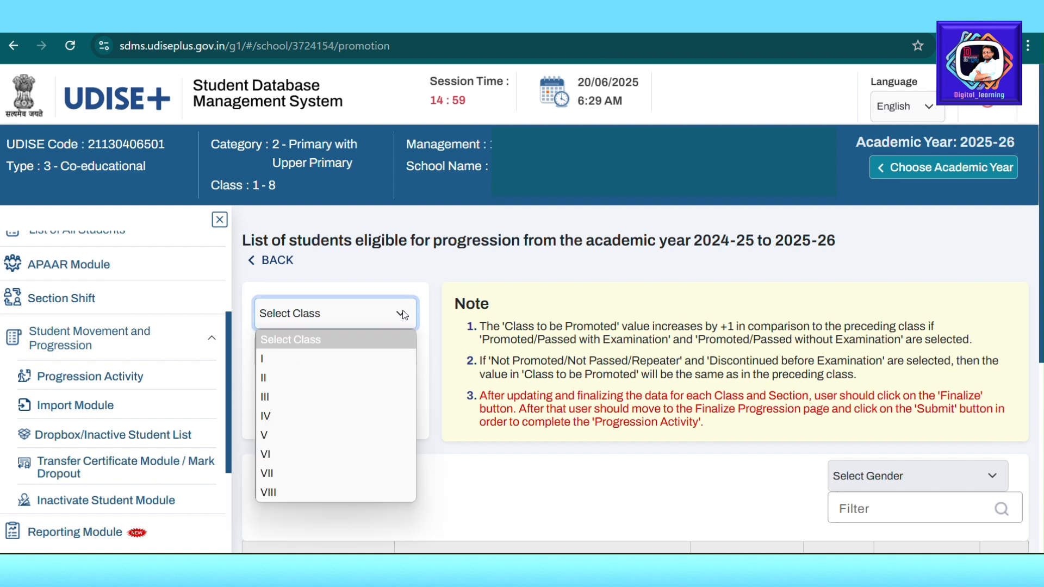
{"action": "left_click", "coordinate": [356, 367]}
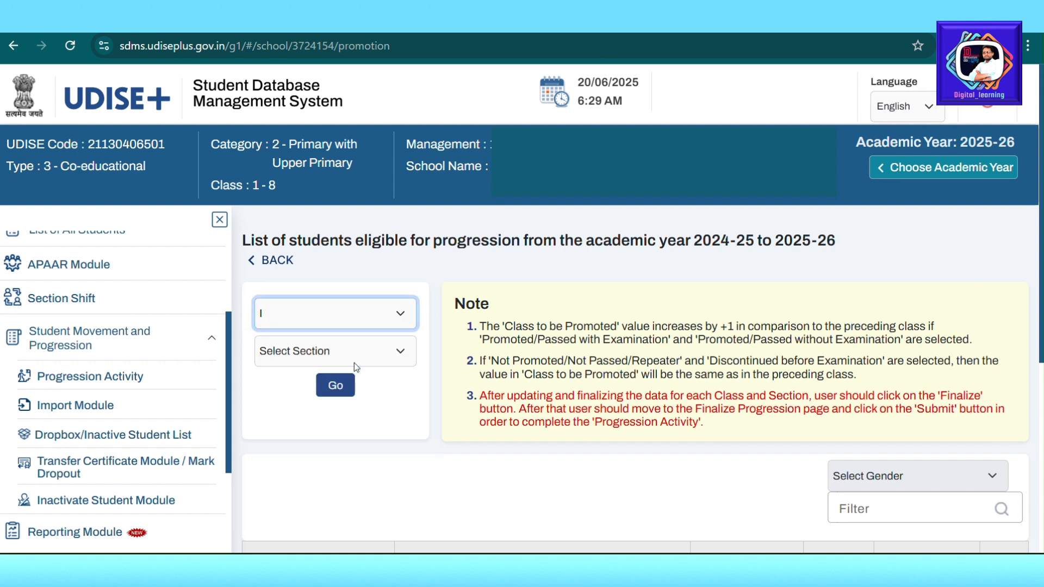
{"action": "left_click", "coordinate": [395, 351]}
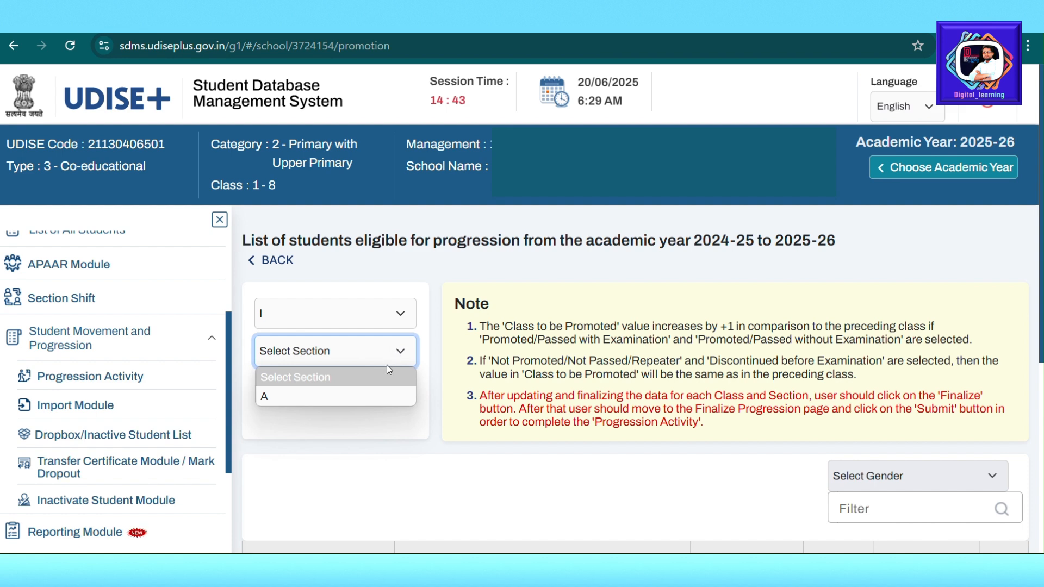
{"action": "left_click", "coordinate": [369, 396]}
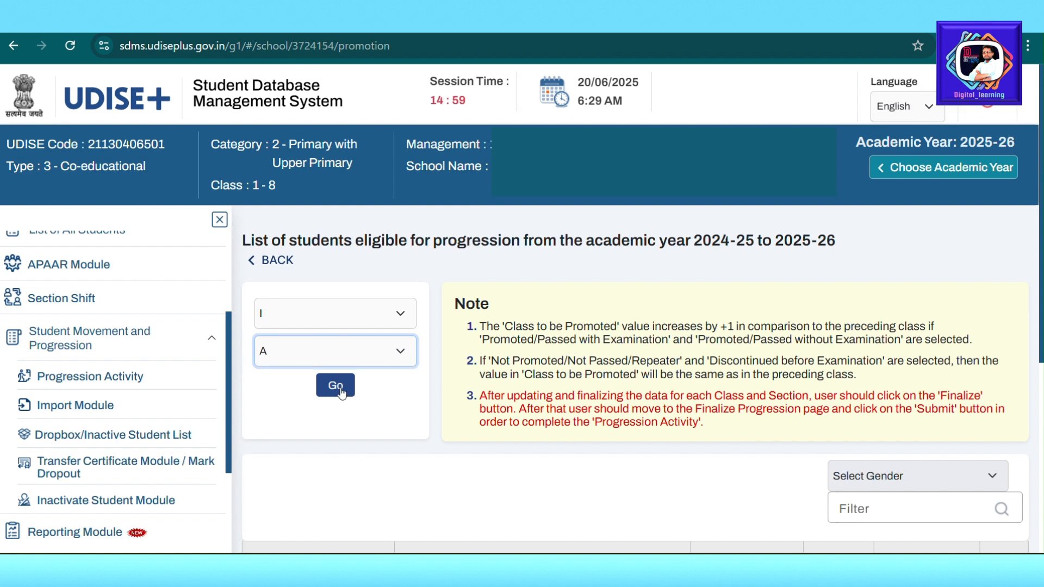
{"action": "left_click", "coordinate": [342, 391]}
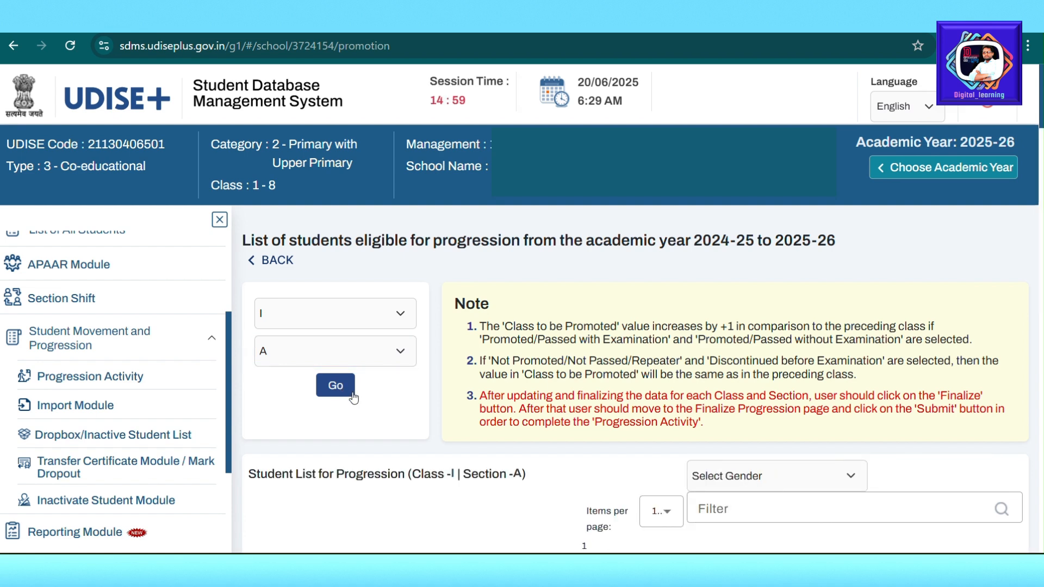
Step: Set the first listed student's progression status to Promoted(by Examination)
{"action": "scroll", "coordinate": [569, 437], "scroll_direction": "down", "scroll_amount": 3}
{"action": "scroll", "coordinate": [569, 437], "scroll_direction": "down", "scroll_amount": 5}
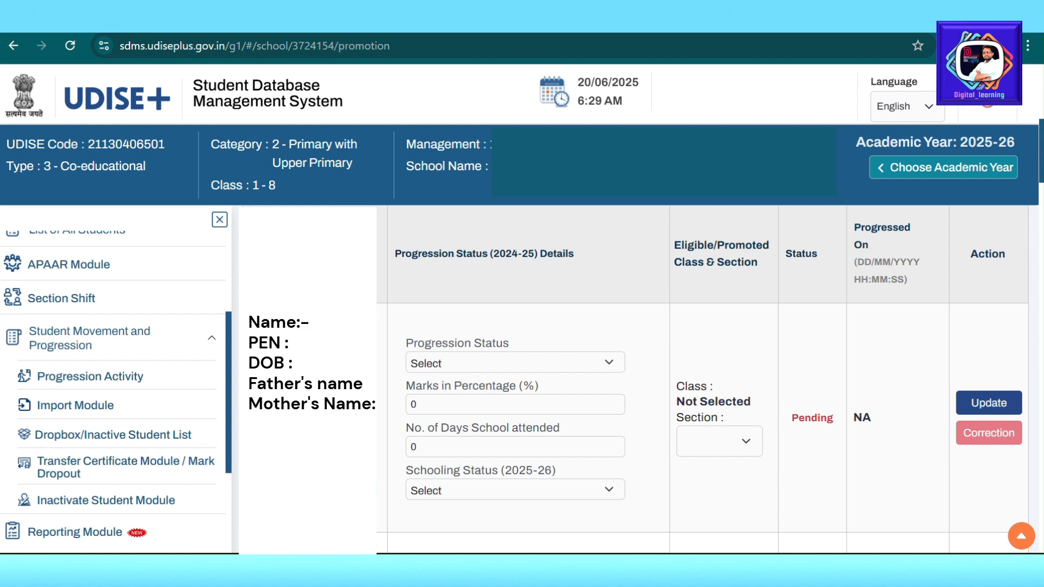
{"action": "scroll", "coordinate": [702, 378], "scroll_direction": "down", "scroll_amount": 1}
{"action": "scroll", "coordinate": [461, 364], "scroll_direction": "up", "scroll_amount": 1}
{"action": "left_click", "coordinate": [537, 365]}
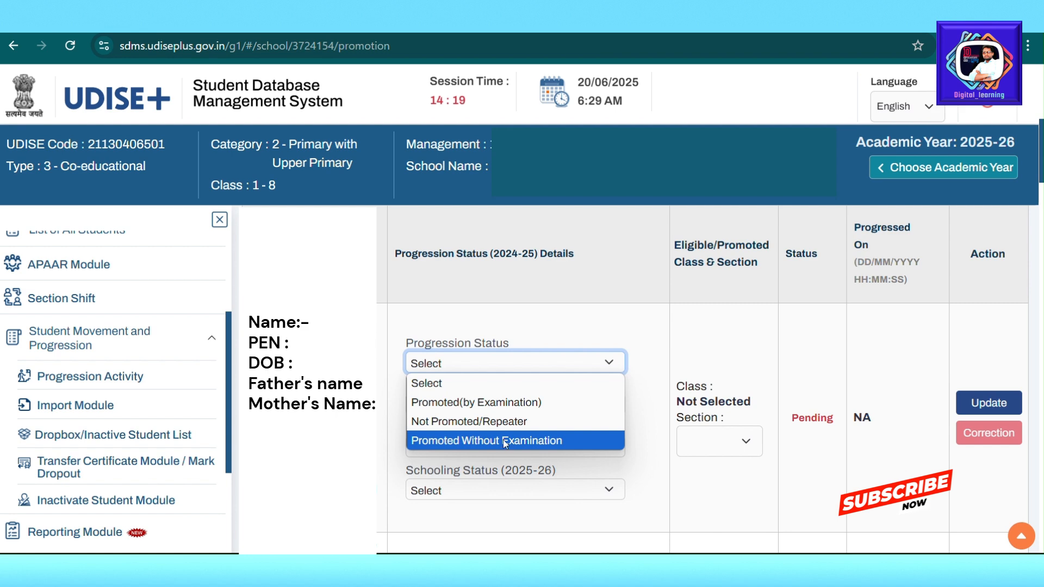
{"action": "left_click", "coordinate": [491, 405]}
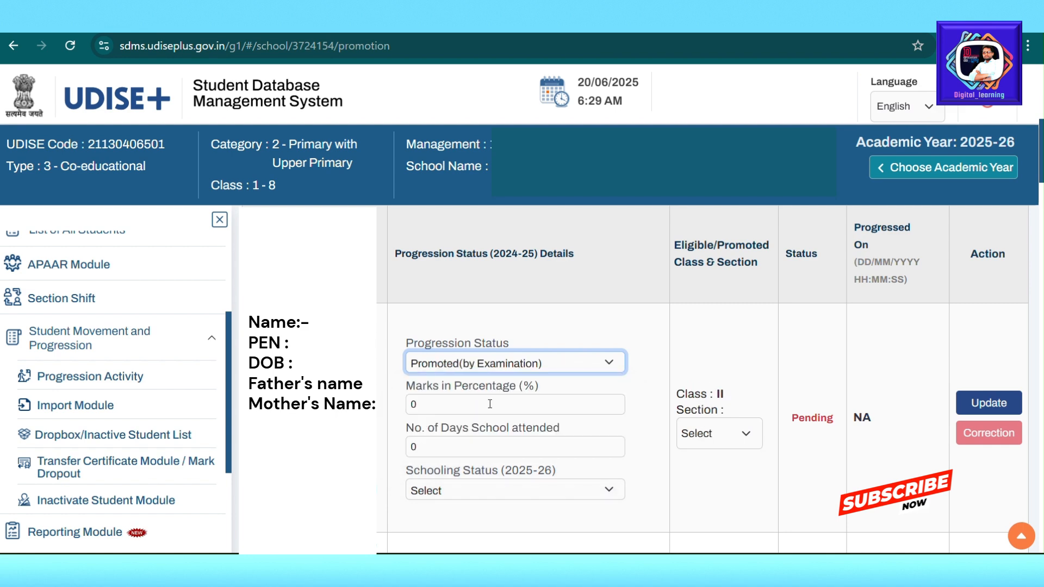
Step: Enter 87 as the first student's marks in percentage and 200 as the number of days school was attended
{"action": "left_click", "coordinate": [461, 407]}
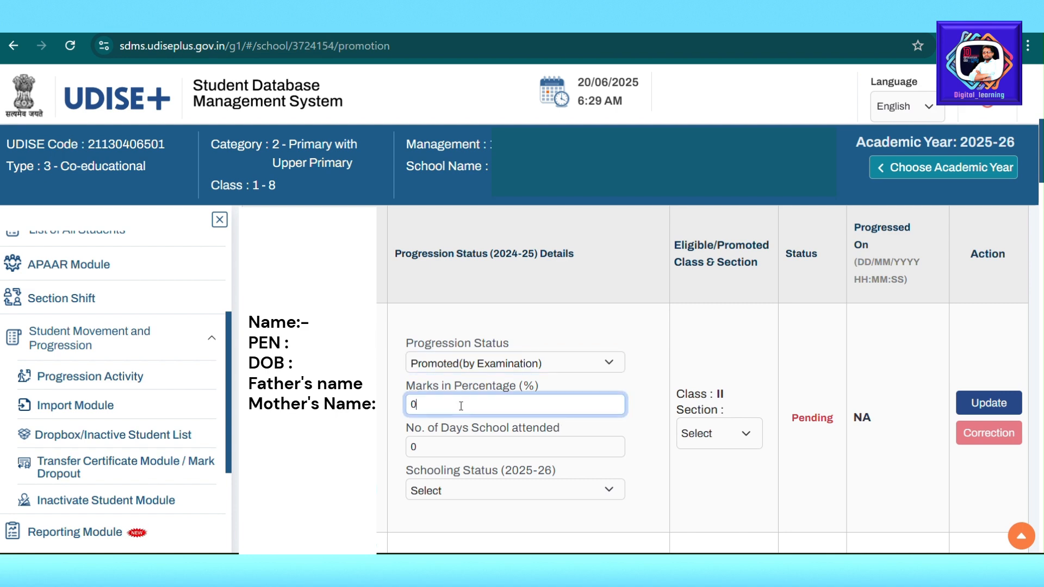
{"action": "type", "text": "87"}
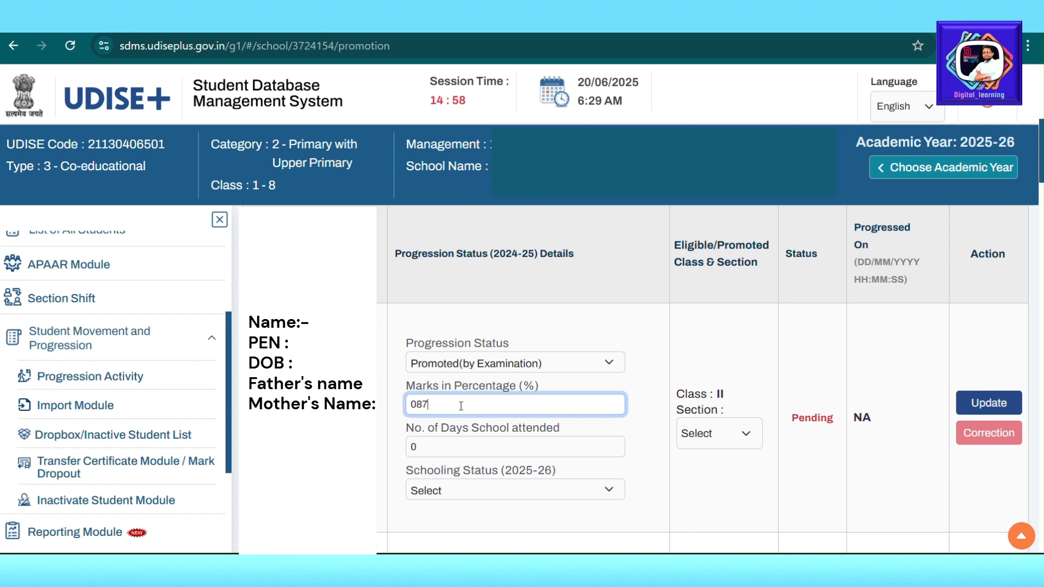
{"action": "key", "text": "BackSpace"}
{"action": "key", "text": "BackSpace"}
{"action": "key", "text": "BackSpace"}
{"action": "type", "text": "87"}
{"action": "left_click", "coordinate": [431, 447]}
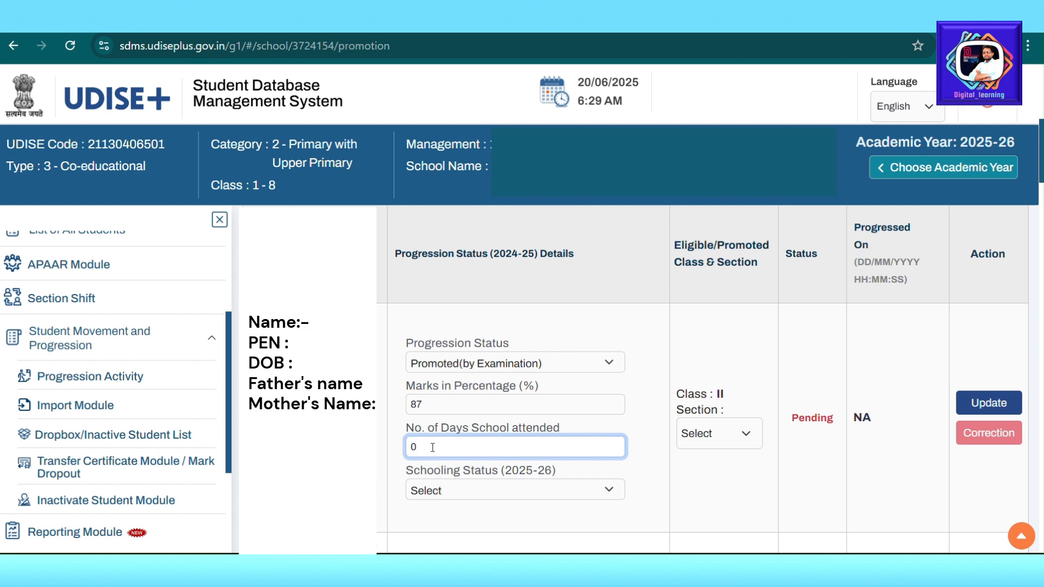
{"action": "key", "text": "BackSpace"}
{"action": "type", "text": "200"}
Step: Set the first student's 2025-26 schooling status to Studying in Same School and assign section A
{"action": "scroll", "coordinate": [492, 490], "scroll_direction": "down", "scroll_amount": 2}
{"action": "left_click", "coordinate": [500, 386]}
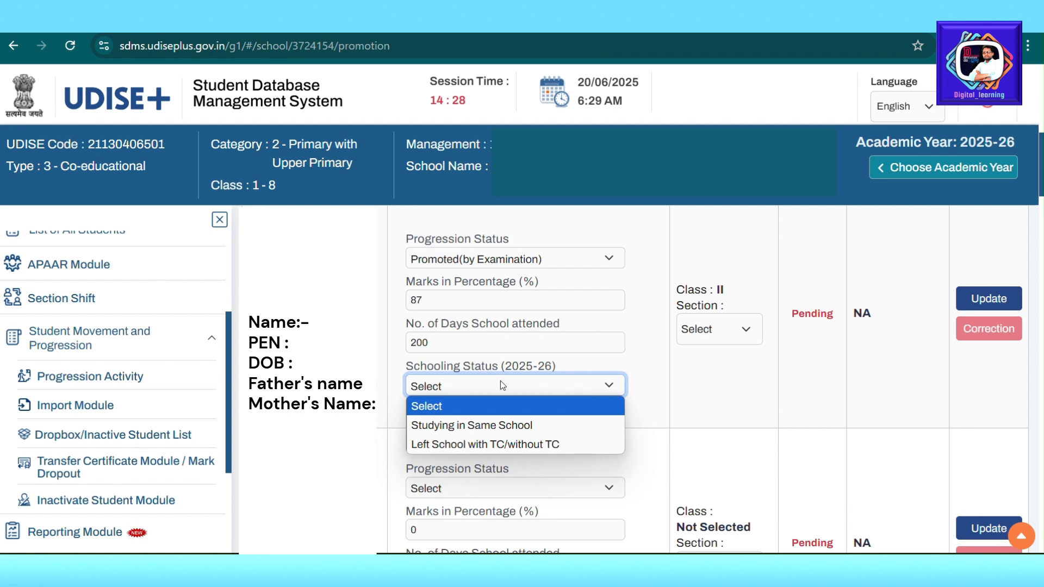
{"action": "left_click", "coordinate": [498, 427]}
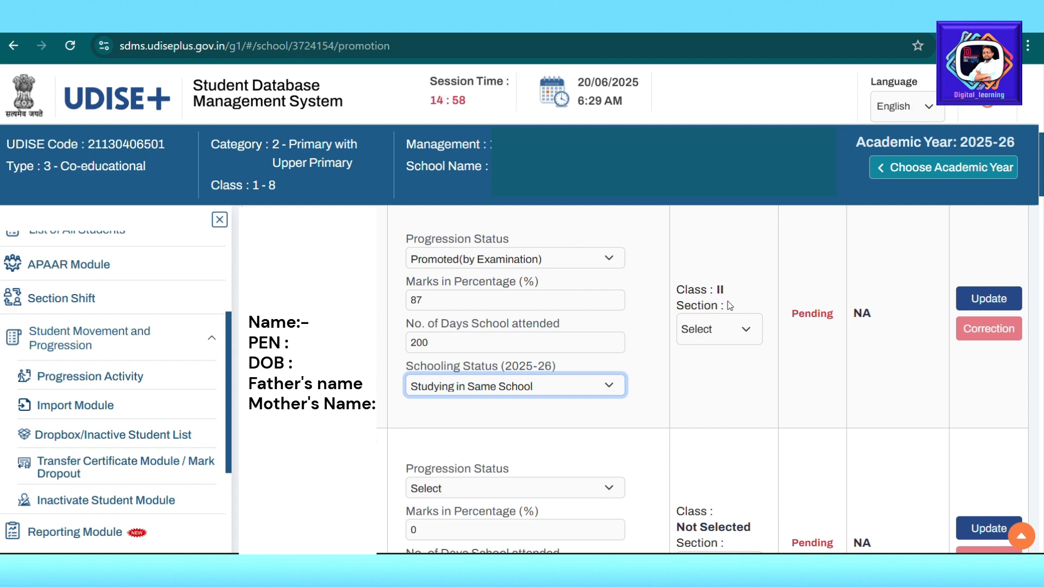
{"action": "left_click", "coordinate": [725, 332]}
{"action": "left_click", "coordinate": [713, 372]}
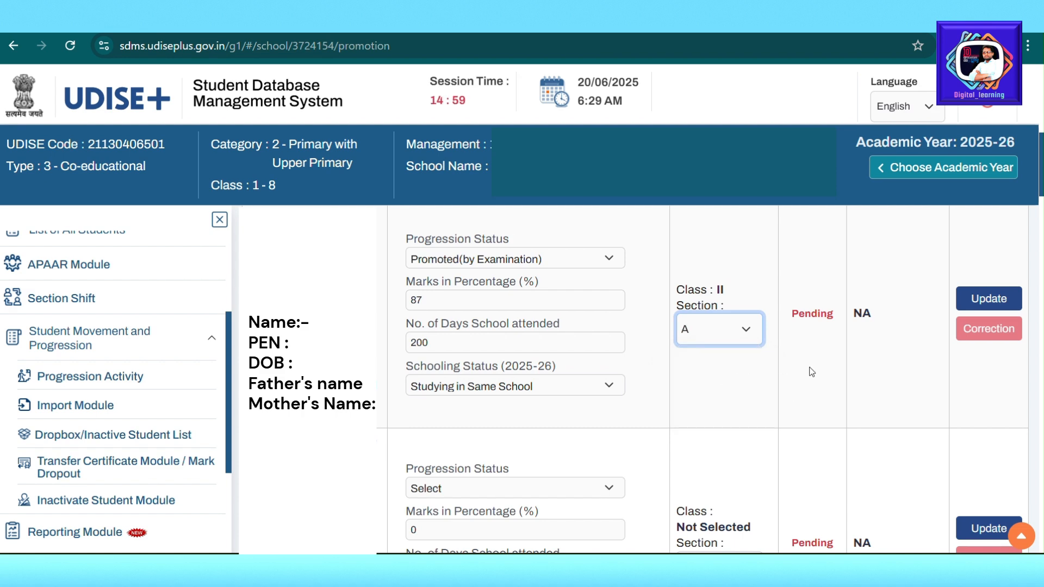
Step: Update the first student's progression record and acknowledge the confirmation
{"action": "scroll", "coordinate": [810, 368], "scroll_direction": "up", "scroll_amount": 2}
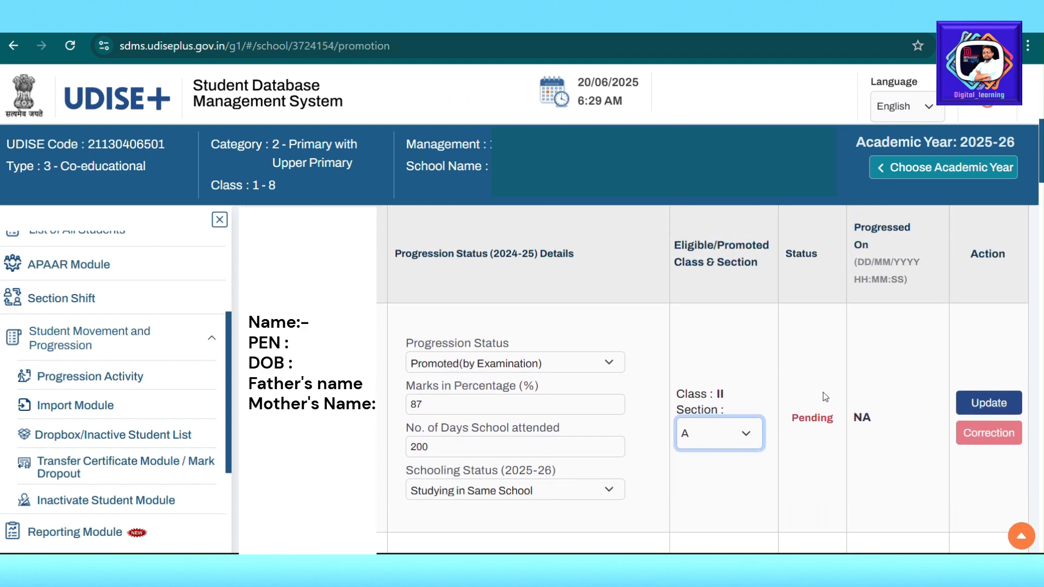
{"action": "left_click", "coordinate": [982, 406]}
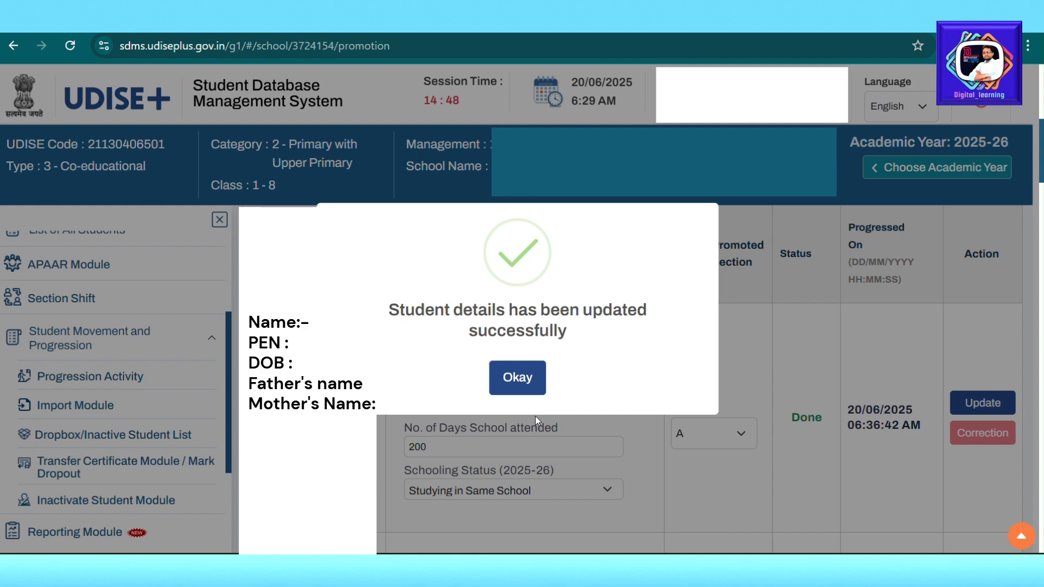
{"action": "left_click", "coordinate": [524, 384]}
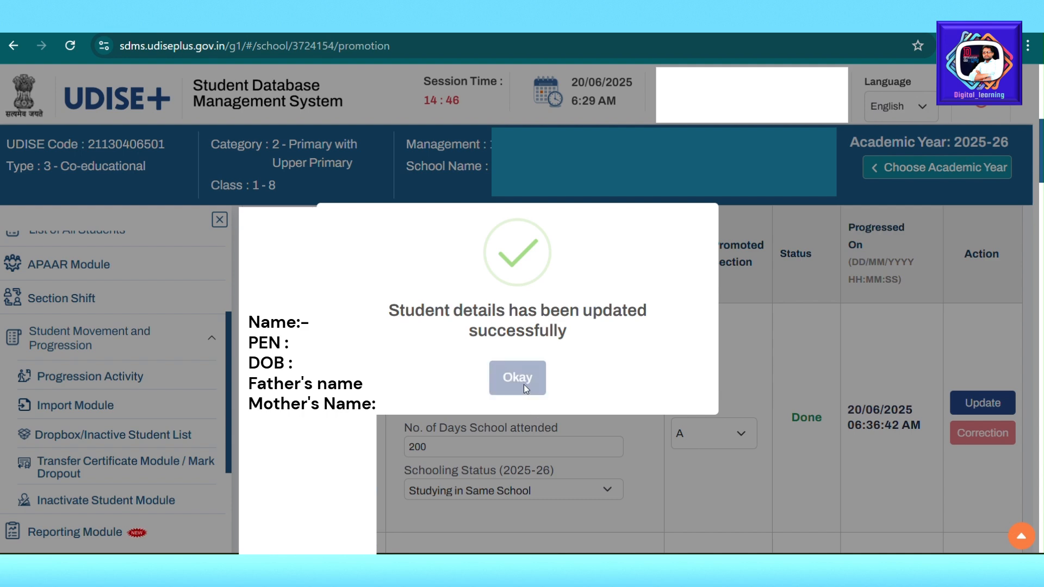
Step: Review the progression statuses of the students in the Class I, Section A list and the notes on finalizing
{"action": "scroll", "coordinate": [556, 417], "scroll_direction": "down", "scroll_amount": 4}
{"action": "scroll", "coordinate": [556, 417], "scroll_direction": "up", "scroll_amount": 5}
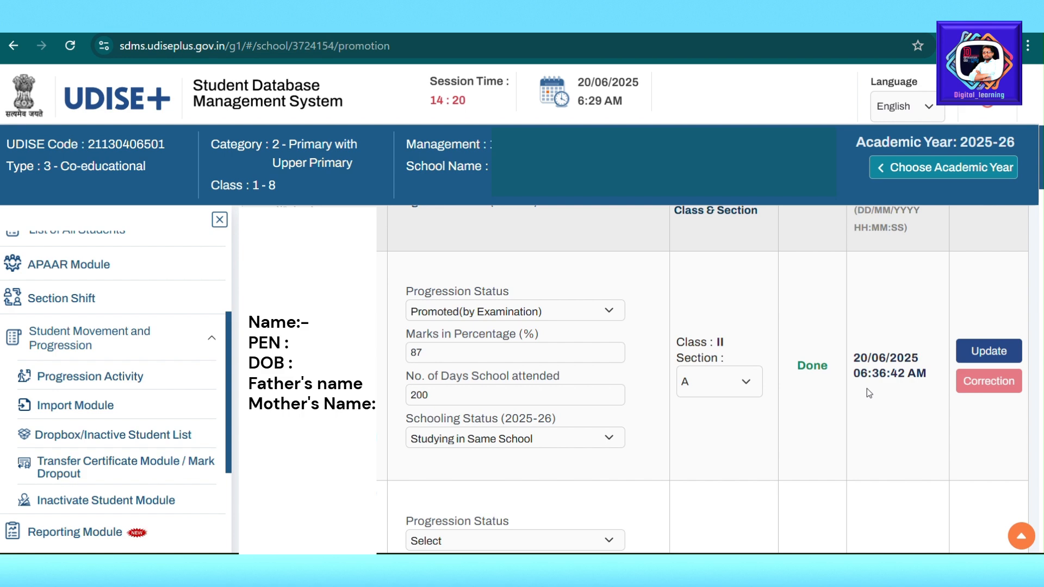
{"action": "scroll", "coordinate": [815, 381], "scroll_direction": "down", "scroll_amount": 5}
{"action": "scroll", "coordinate": [807, 394], "scroll_direction": "down", "scroll_amount": 2}
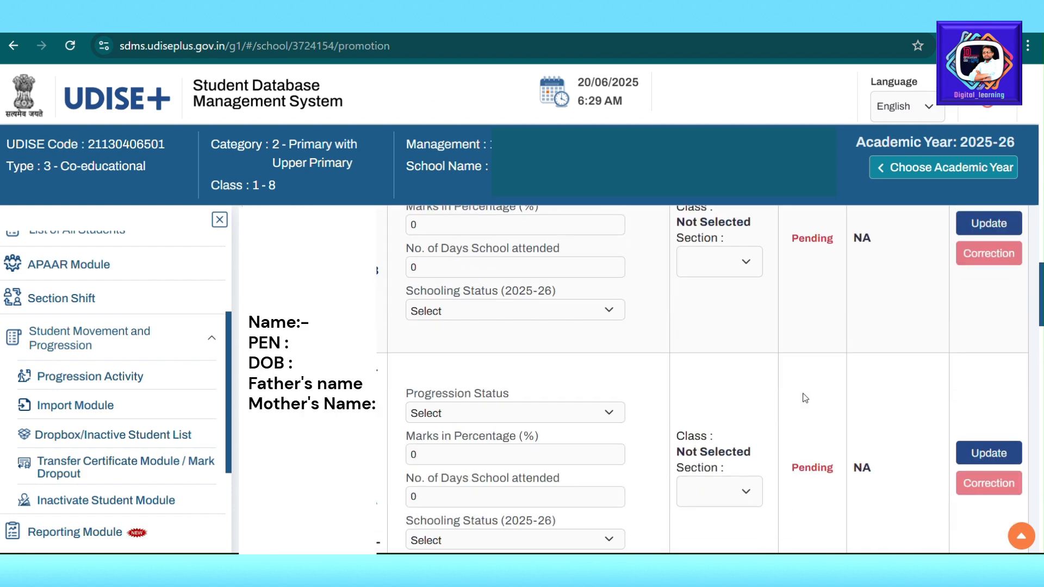
{"action": "scroll", "coordinate": [805, 398], "scroll_direction": "up", "scroll_amount": 2}
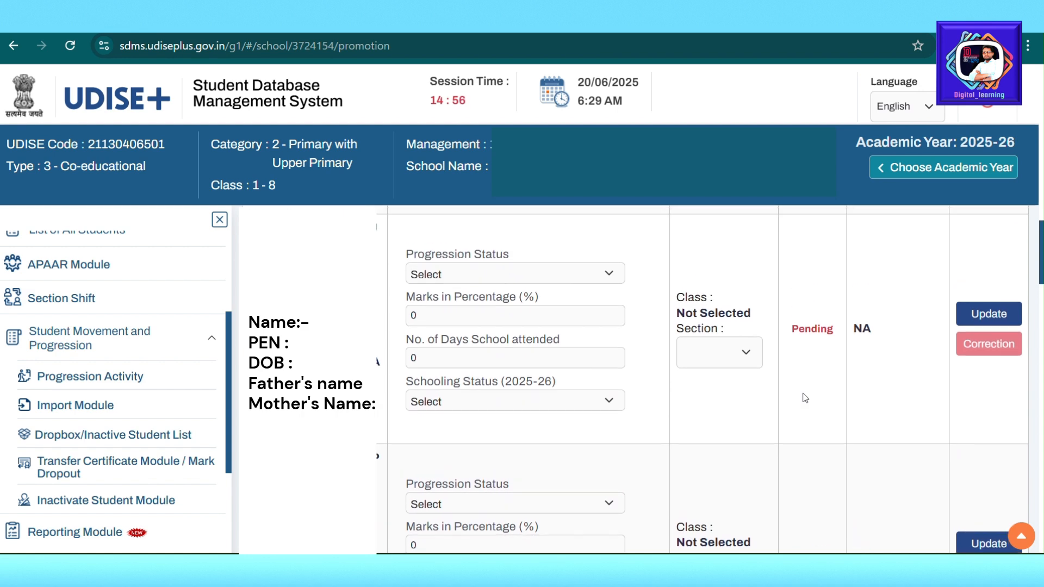
{"action": "scroll", "coordinate": [805, 398], "scroll_direction": "up", "scroll_amount": 2}
{"action": "scroll", "coordinate": [806, 398], "scroll_direction": "up", "scroll_amount": 10}
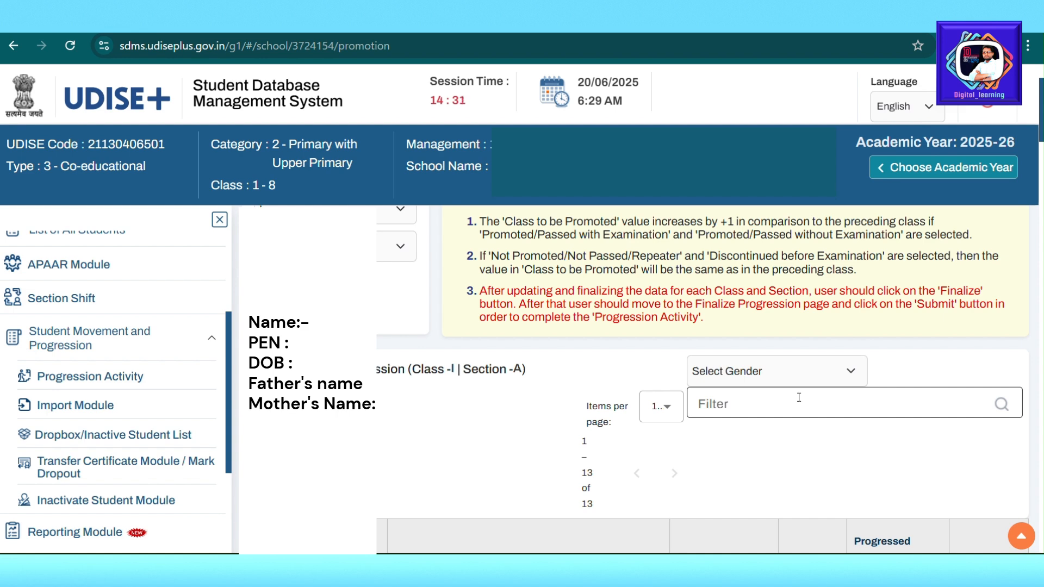
{"action": "scroll", "coordinate": [759, 423], "scroll_direction": "up", "scroll_amount": 2}
{"action": "scroll", "coordinate": [680, 389], "scroll_direction": "down", "scroll_amount": 4}
{"action": "scroll", "coordinate": [106, 416], "scroll_direction": "down", "scroll_amount": 3}
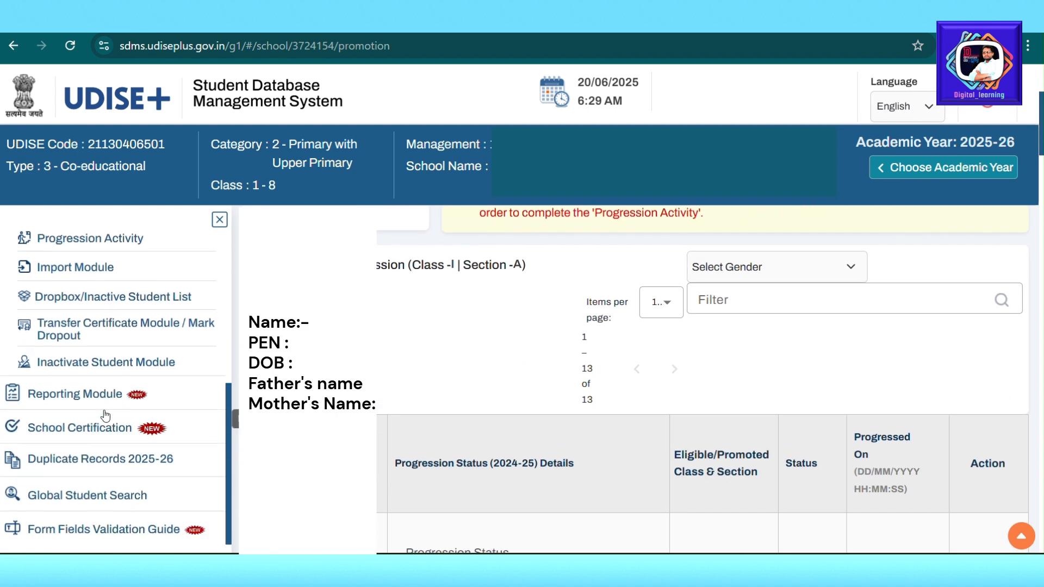